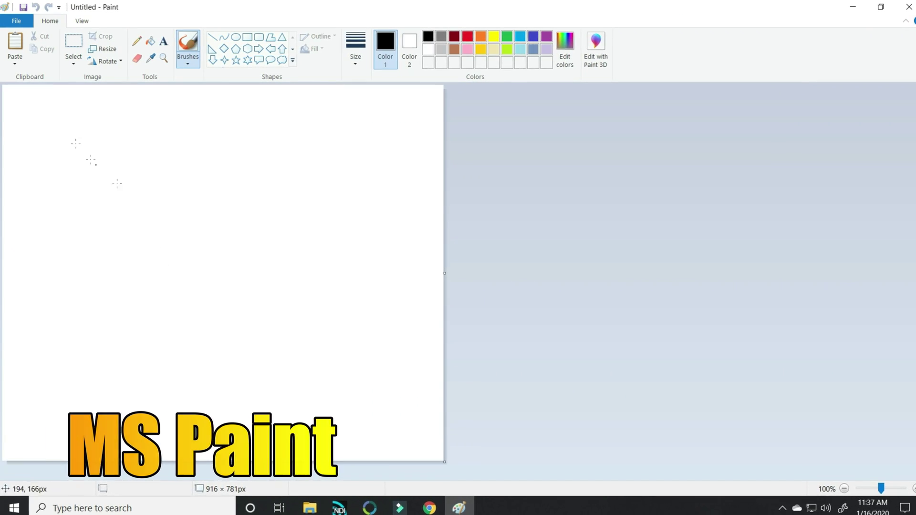
Paste the YouTube comments screenshot and cover the long comment's text with a copied blank white patch
key(ctrl+v)
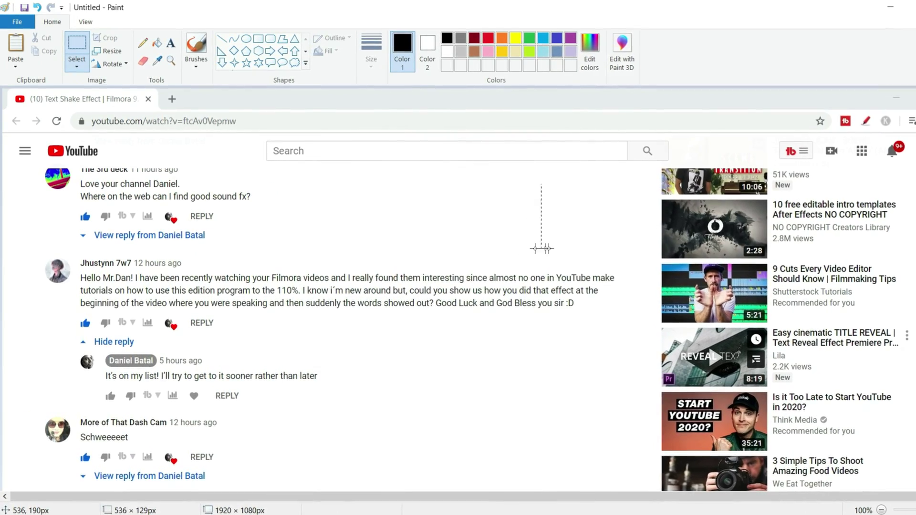
drag(555, 248, 625, 248)
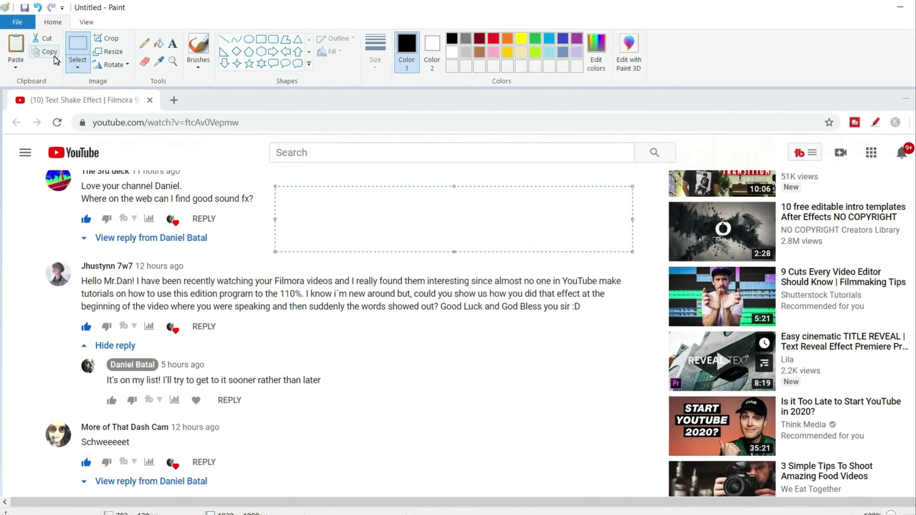
click(17, 48)
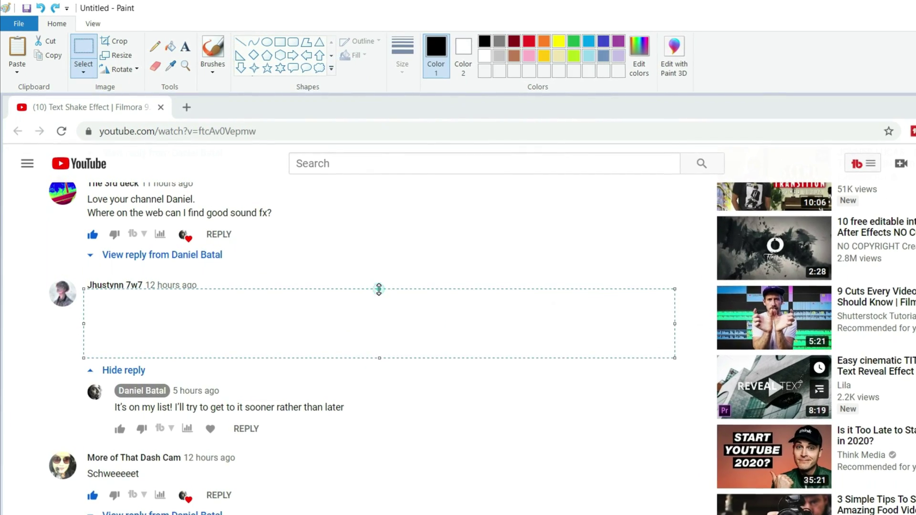
Cover the reply text with another blank white patch resized to fit the reply area
click(18, 54)
drag(131, 126, 245, 396)
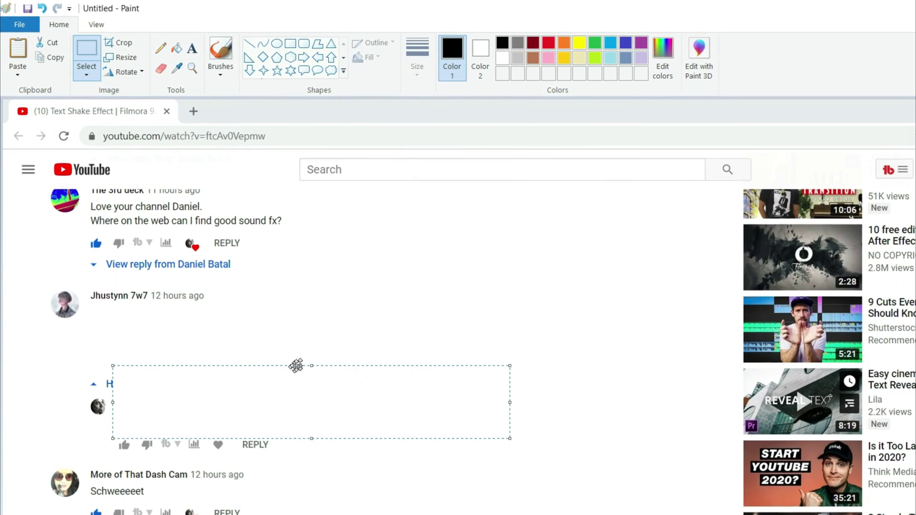
drag(311, 364, 313, 421)
click(18, 286)
Crop the canvas to the comment block and start saving it as a new file
drag(11, 280, 732, 490)
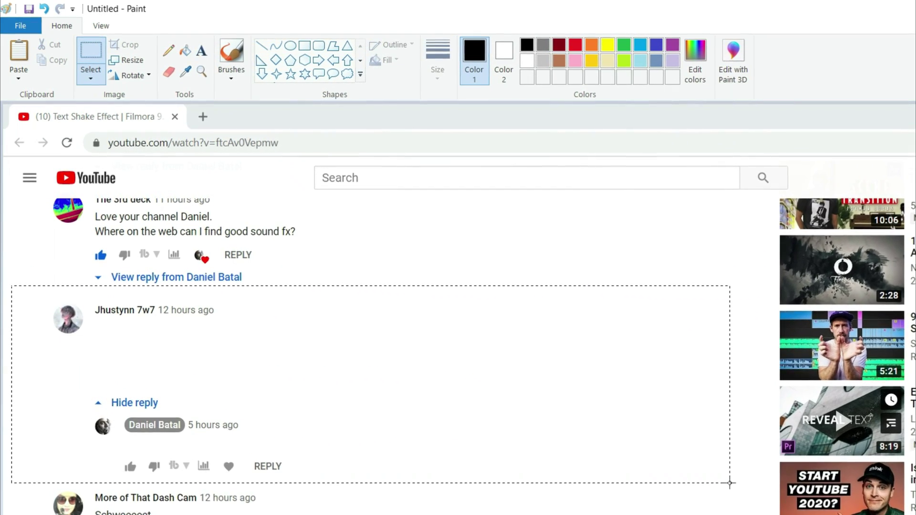
click(126, 45)
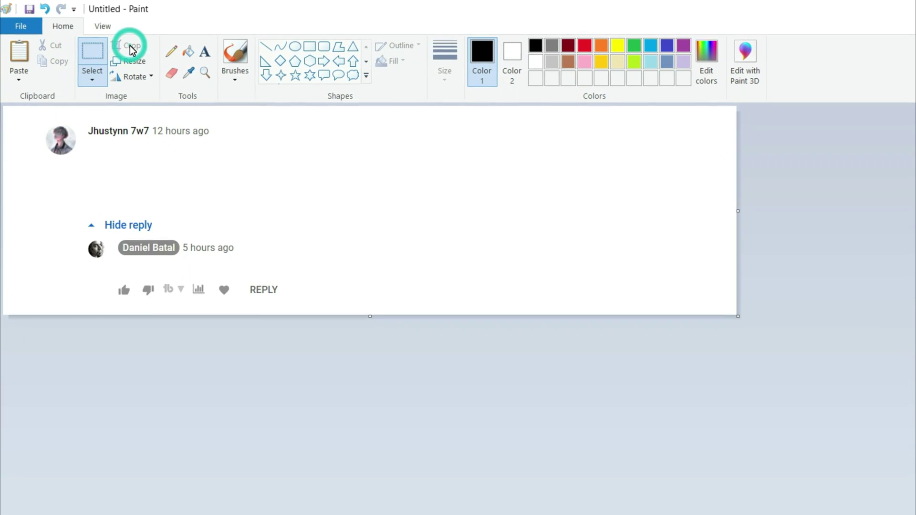
click(20, 25)
click(40, 155)
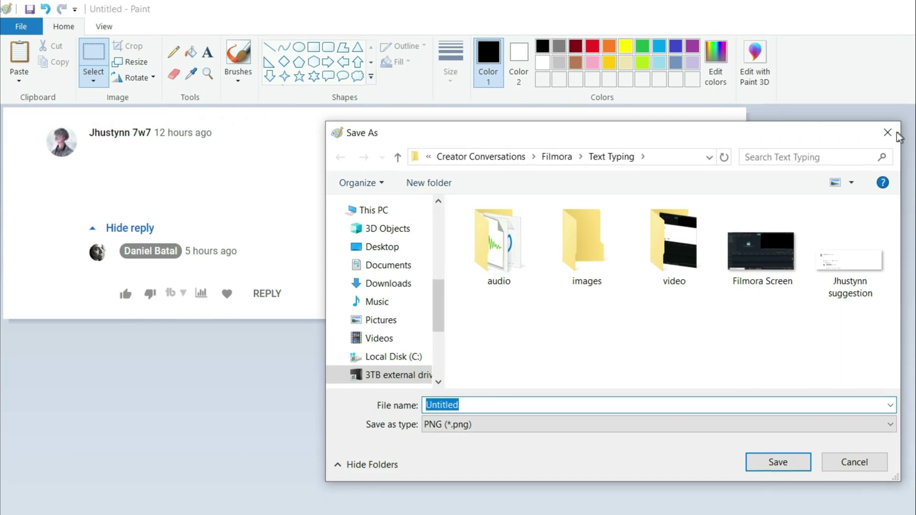
Save the cropped image as 'Justin', import it into Filmora and place it on video track 1
key(Escape)
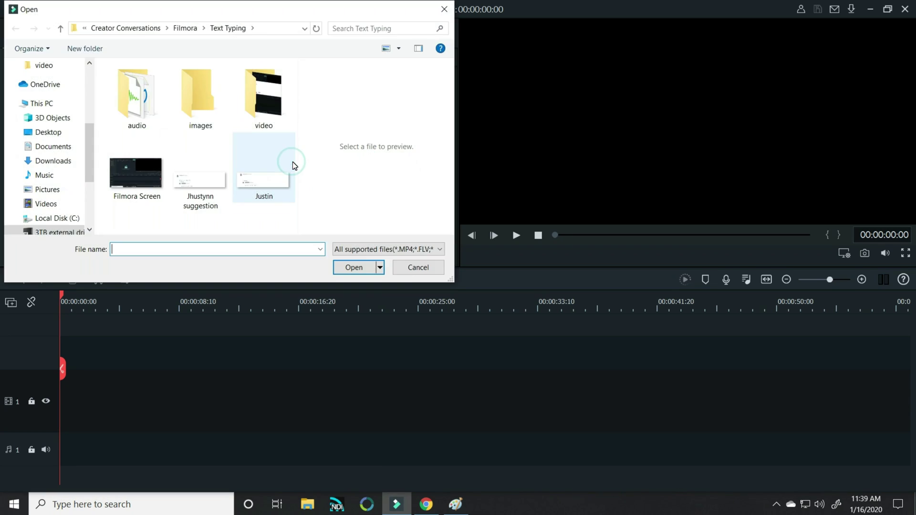
click(281, 182)
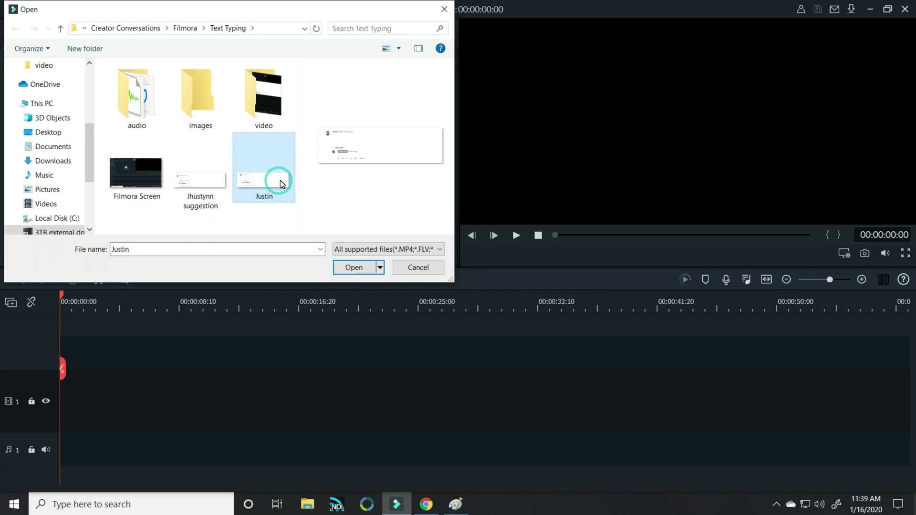
double_click(281, 182)
drag(175, 105, 807, 394)
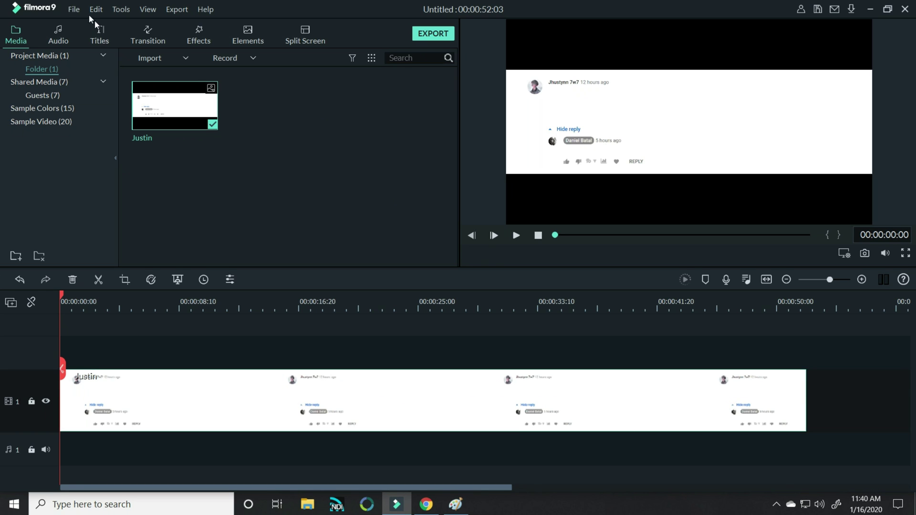
Add a Default Title on track 2 above the comment image, stretched to the image's length
click(100, 38)
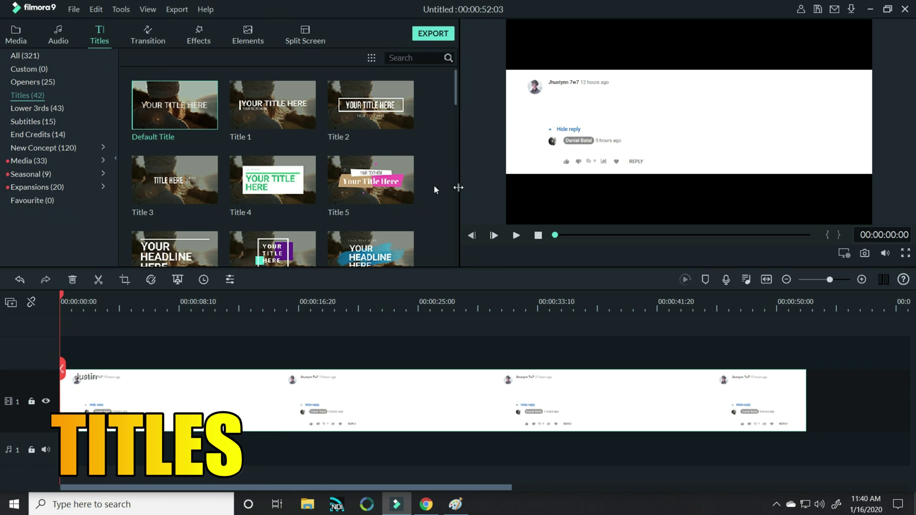
click(188, 106)
drag(119, 296, 118, 356)
drag(185, 382, 804, 377)
Change the title text to 'Now I can type in whatever I want' at font size 14
double_click(285, 362)
text(Now I can type in whatever )
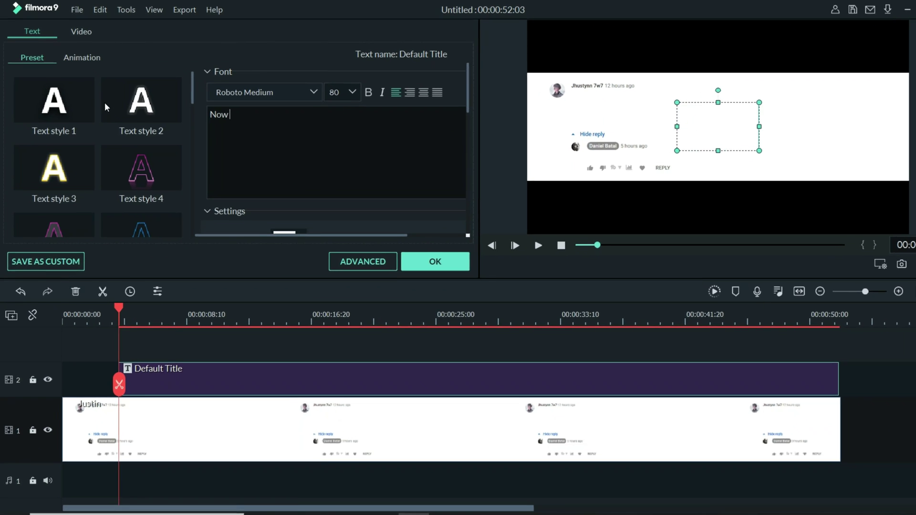
text(I want)
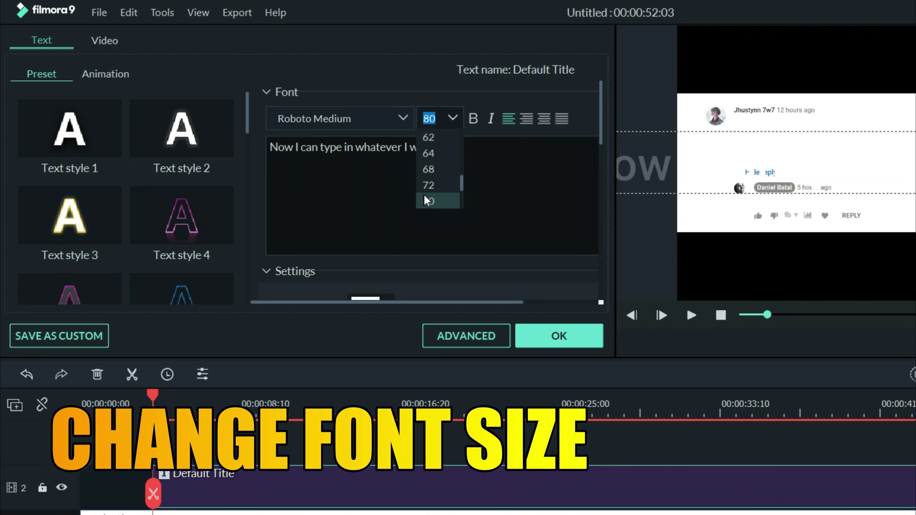
scroll(435, 196, up, 1)
scroll(435, 196, up, 3)
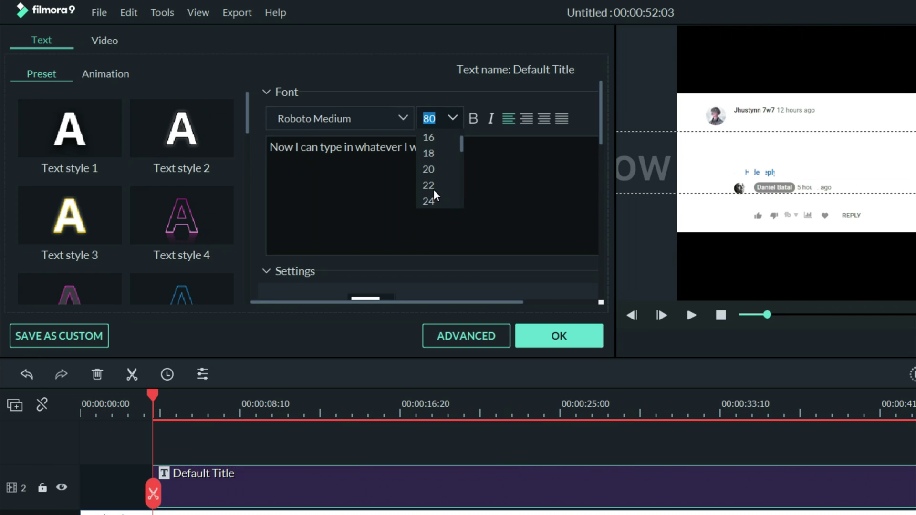
click(429, 153)
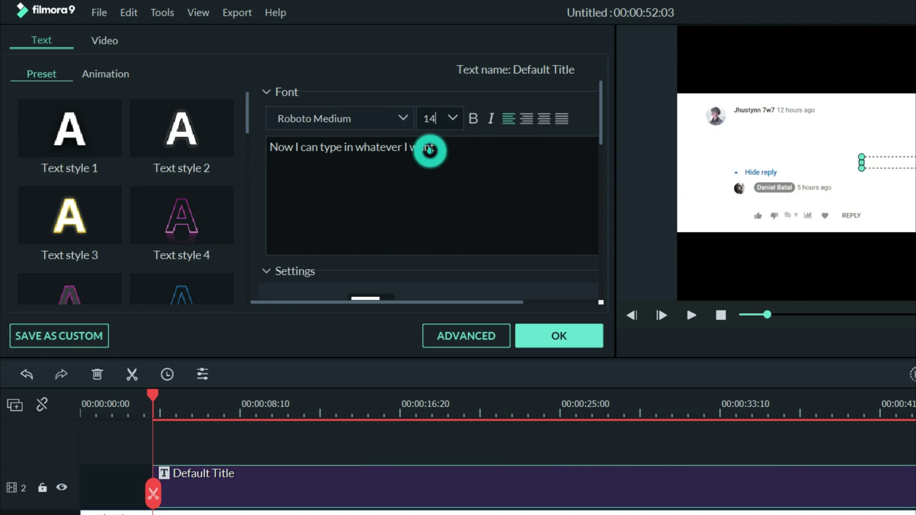
scroll(390, 214, down, 2)
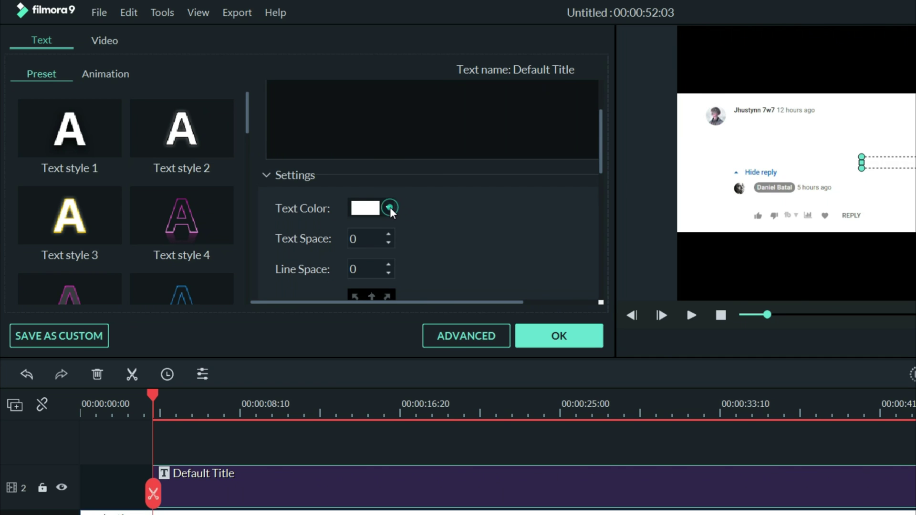
Set the title's text colour to grey
click(389, 208)
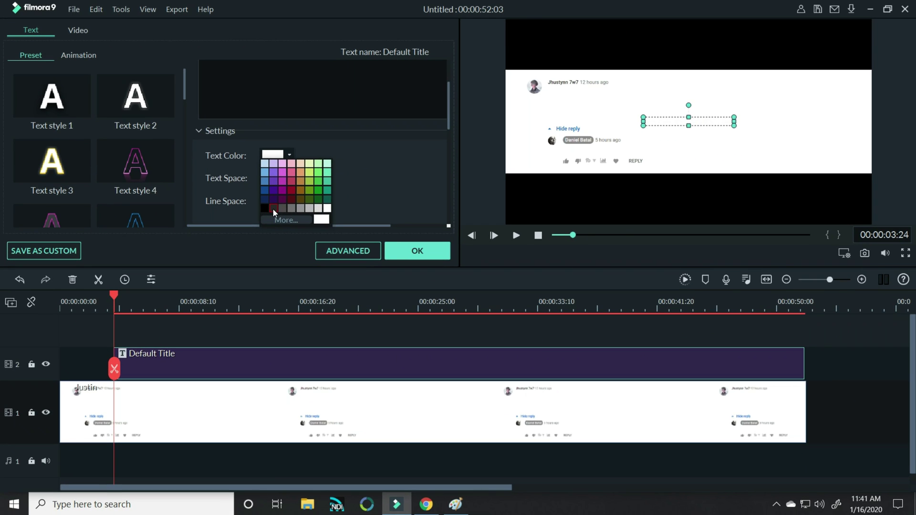
click(273, 208)
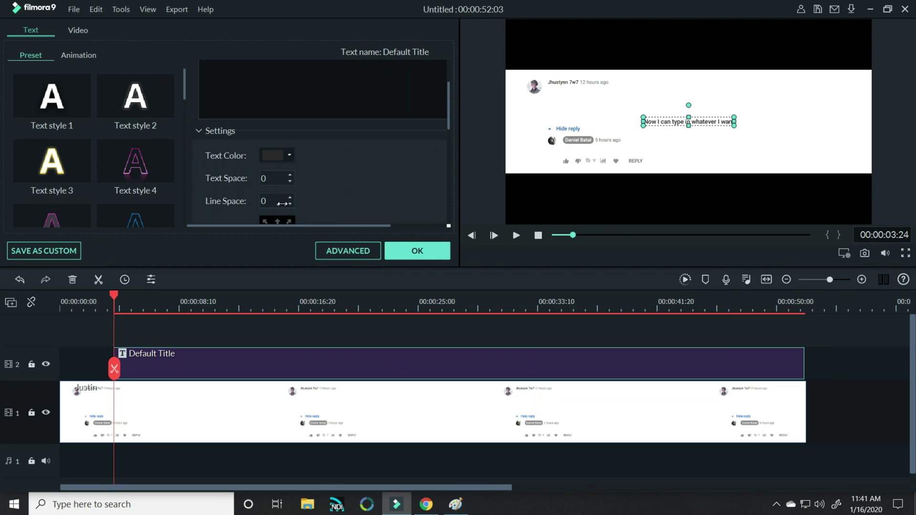
click(277, 155)
click(284, 206)
Position the title text on the comment line beneath the commenter's name, nudging it up and left
drag(683, 125, 590, 124)
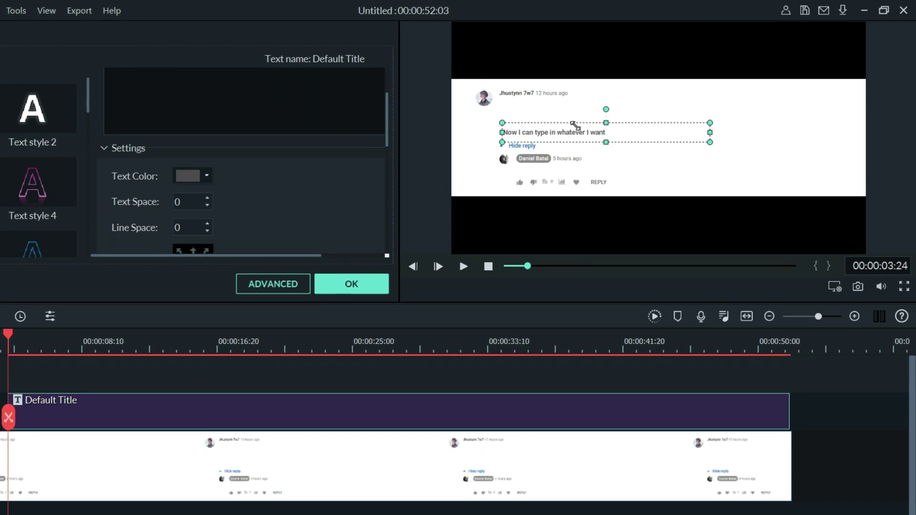
drag(519, 151, 520, 129)
key(Up)
key(Up)
key(Up)
key(Up)
key(Up)
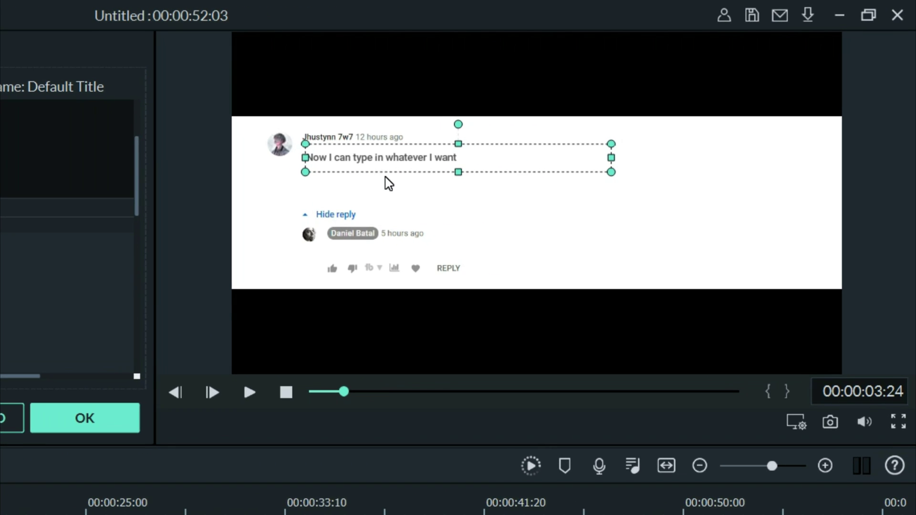
key(Left)
key(Left)
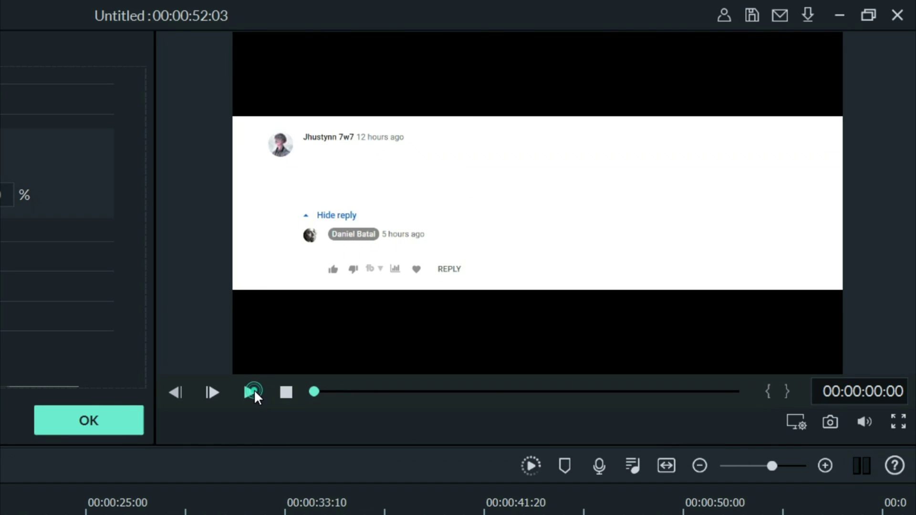
Preview the comment text in playback, then reopen the Default Title's text settings
click(250, 392)
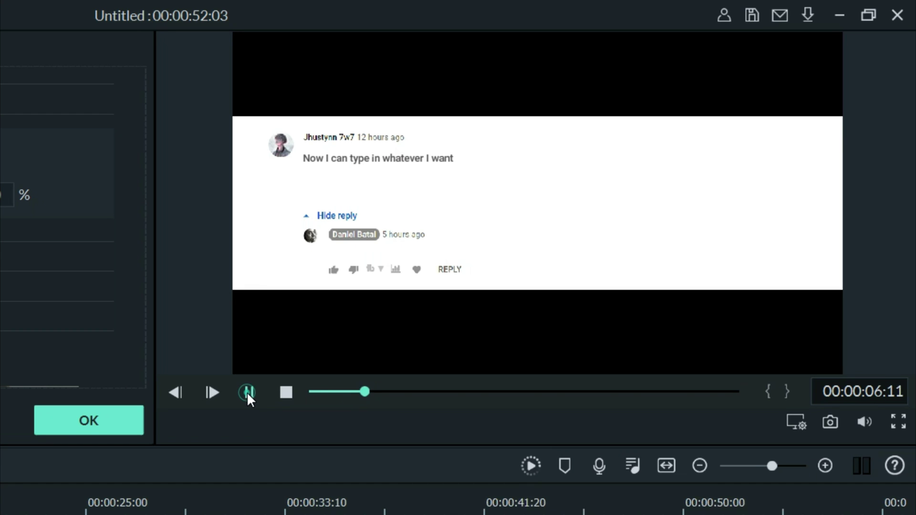
click(247, 392)
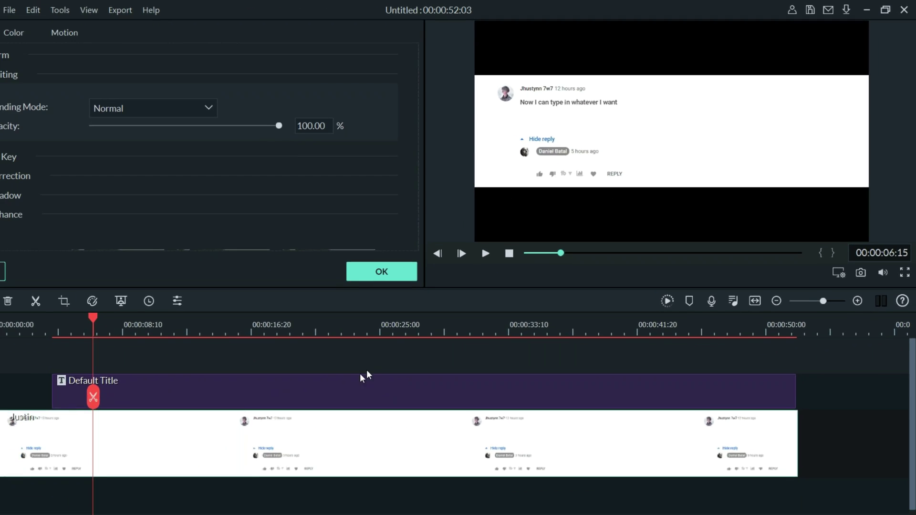
double_click(245, 395)
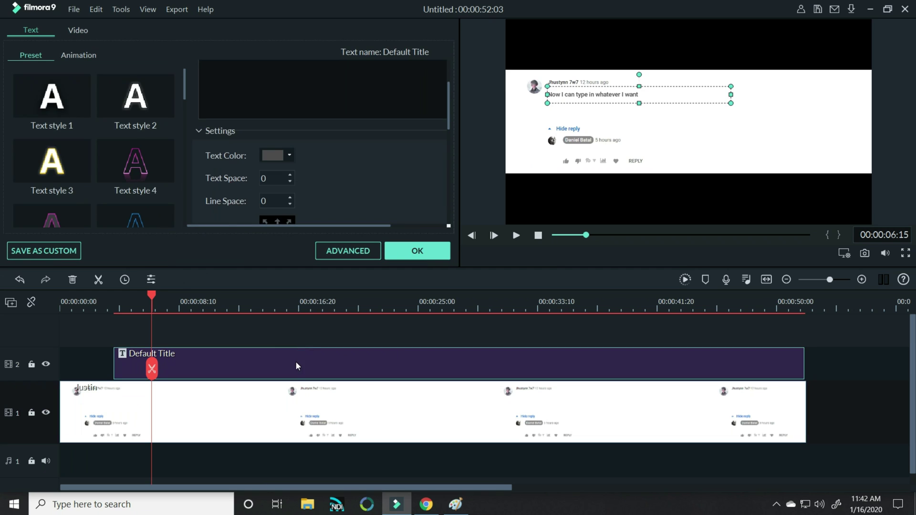
click(296, 362)
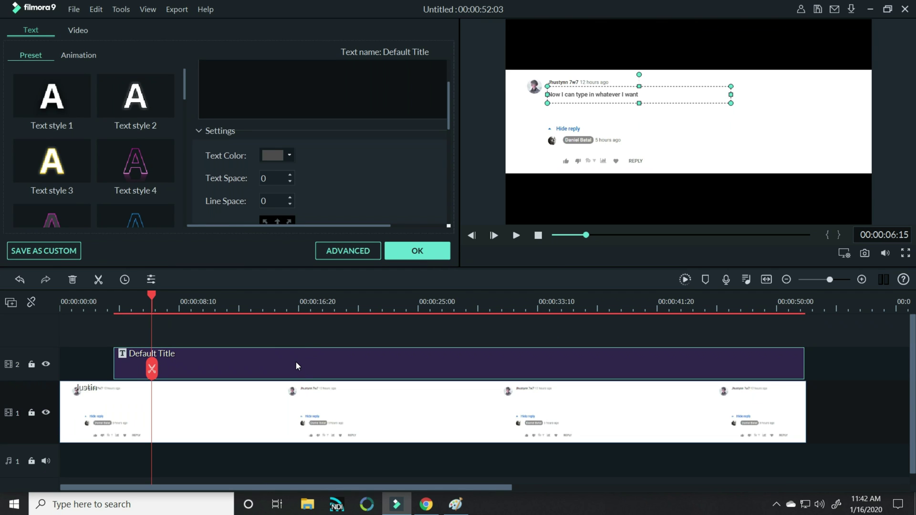
Apply the Type Writer animation to the title text and adjust its duration
click(357, 251)
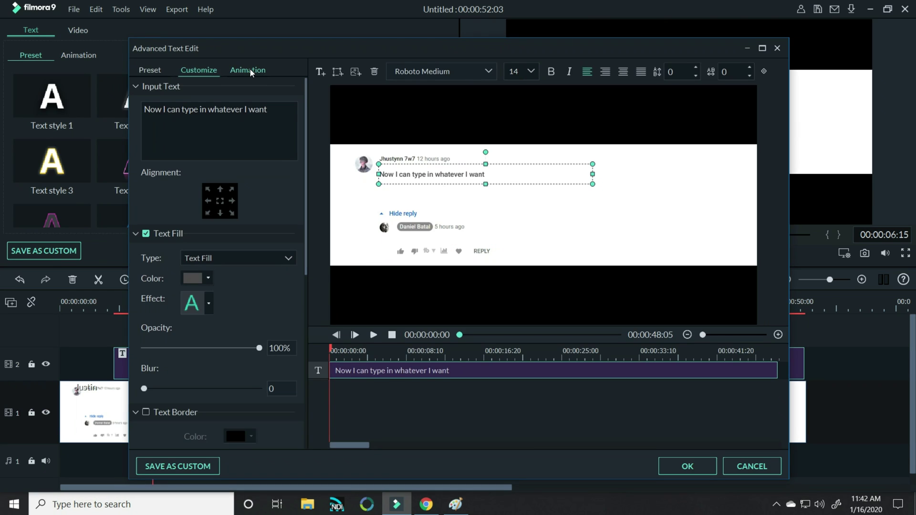
click(246, 71)
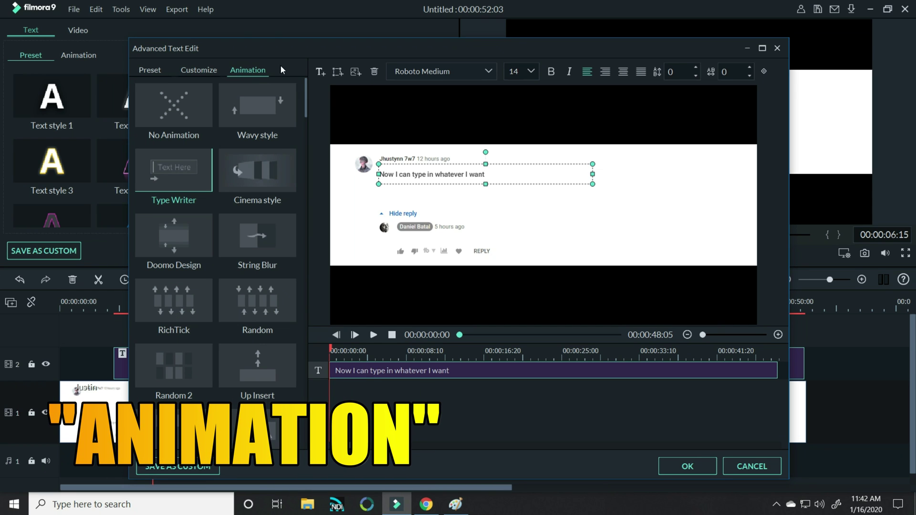
double_click(177, 176)
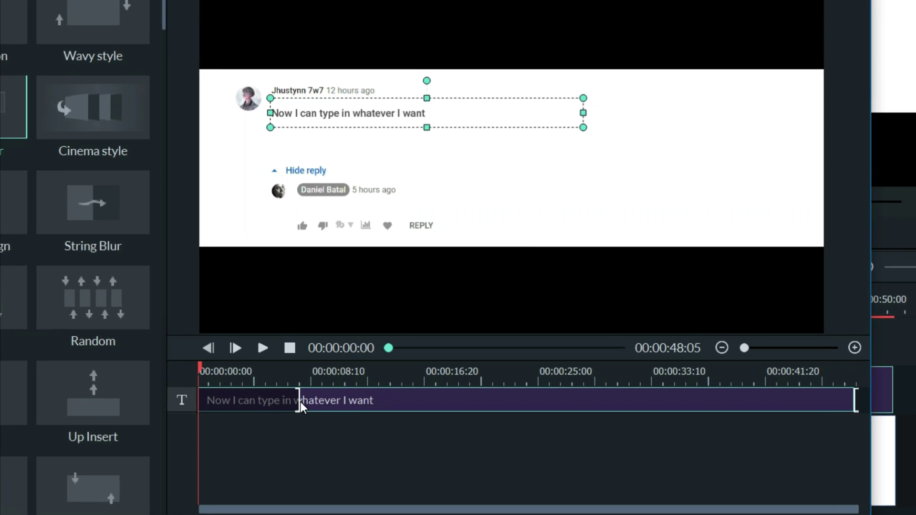
drag(298, 401, 224, 400)
drag(168, 413, 167, 413)
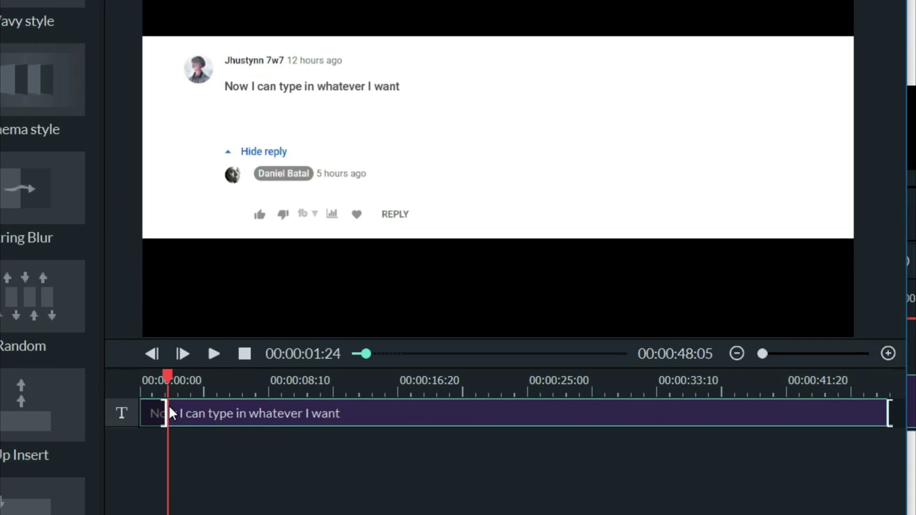
key(ctrl+z)
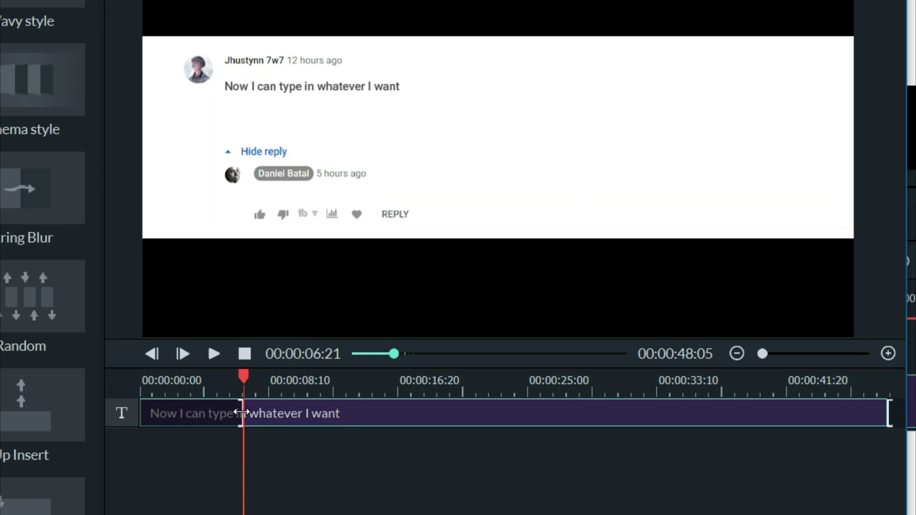
drag(239, 414, 266, 413)
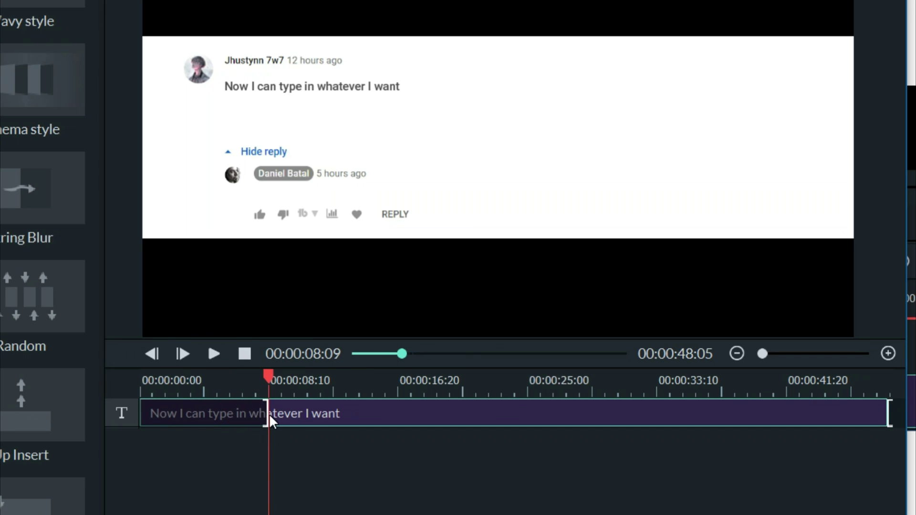
Shorten the typewriter effect, preview the typing from the start, and confirm with OK
click(214, 354)
click(214, 353)
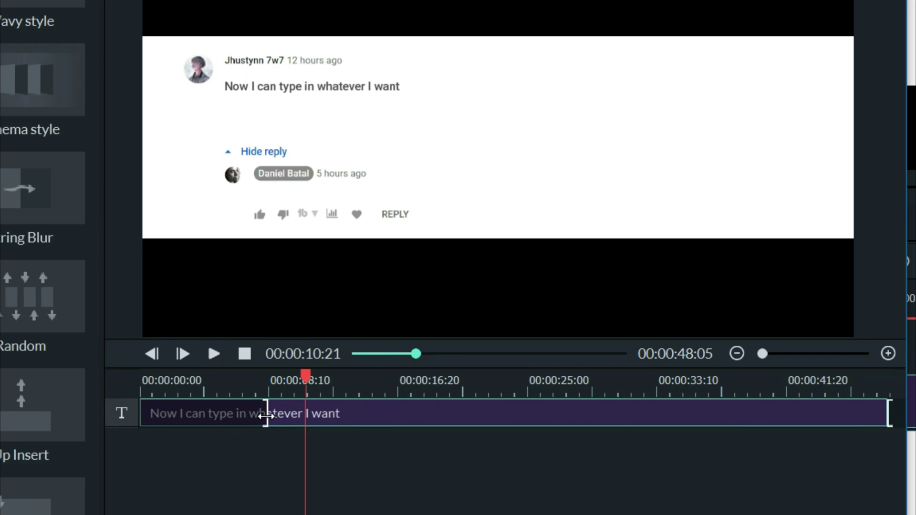
drag(262, 414, 161, 414)
click(244, 353)
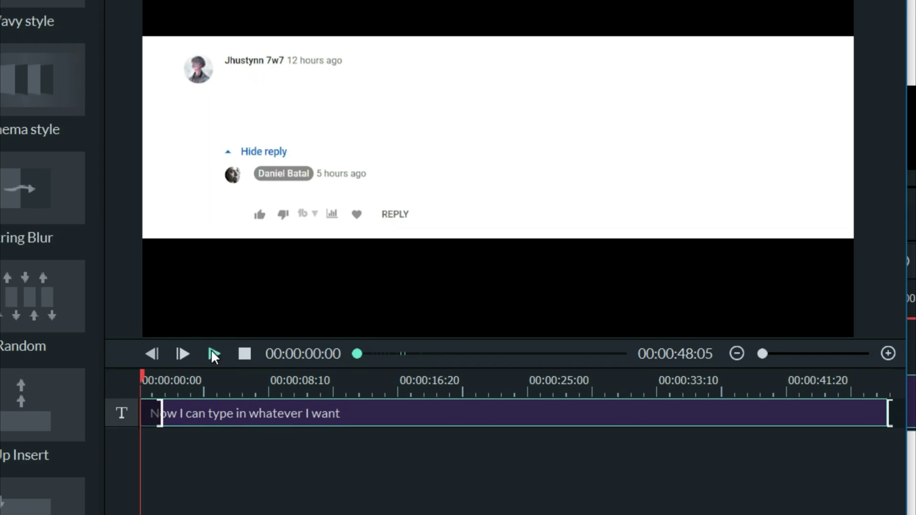
click(214, 354)
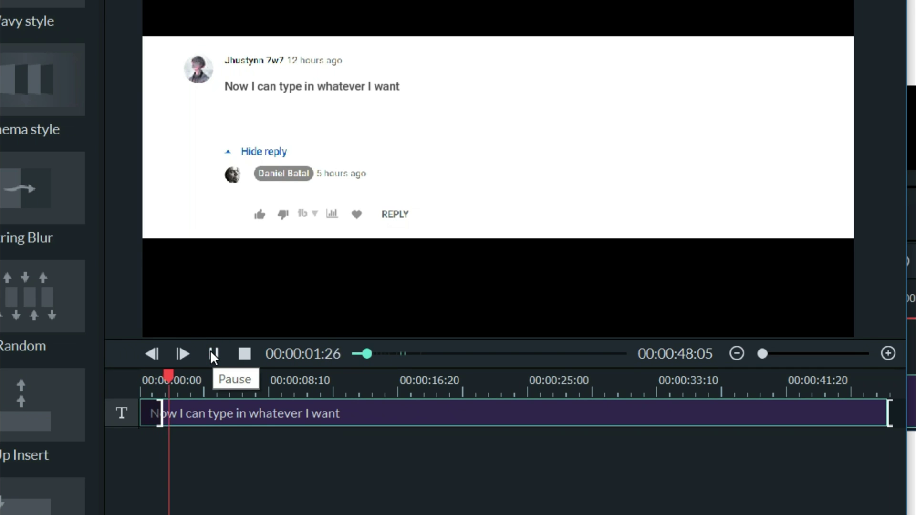
click(213, 353)
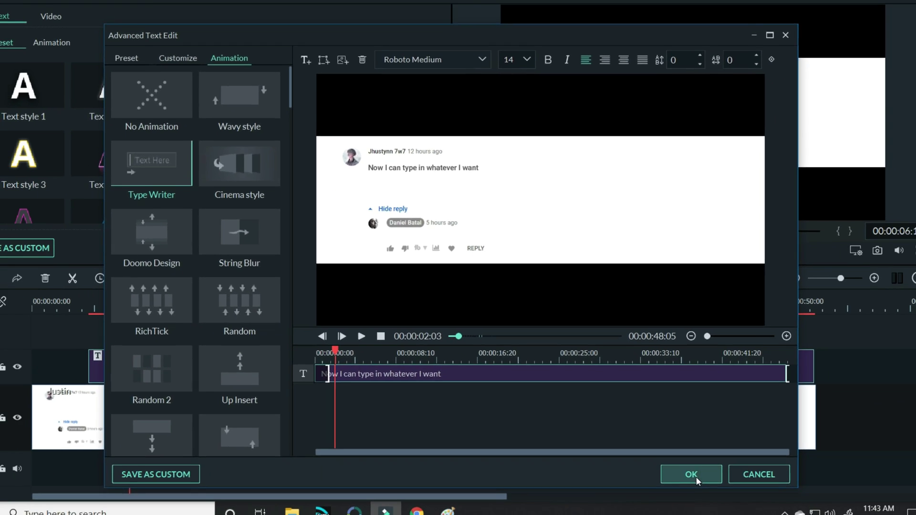
click(692, 473)
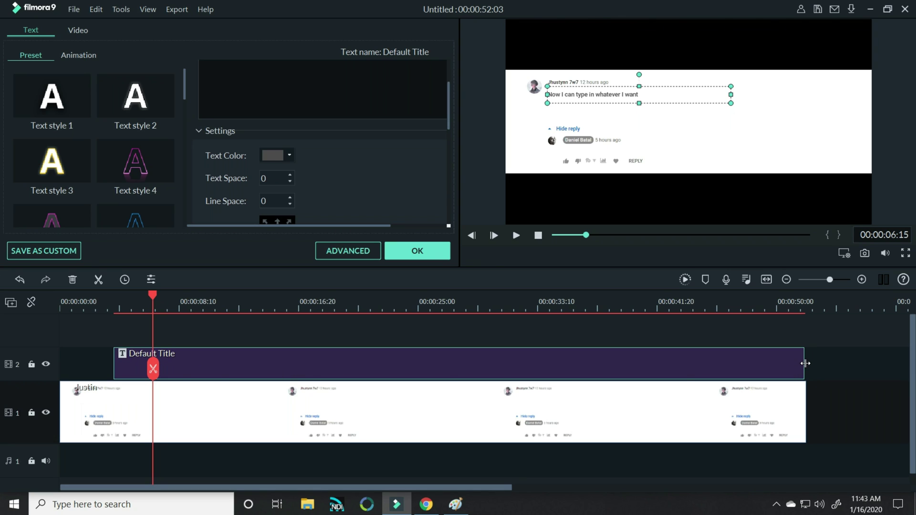
Trim the Default Title clip to end near 00:00:16:20 and preview its typing animation
drag(805, 364, 353, 363)
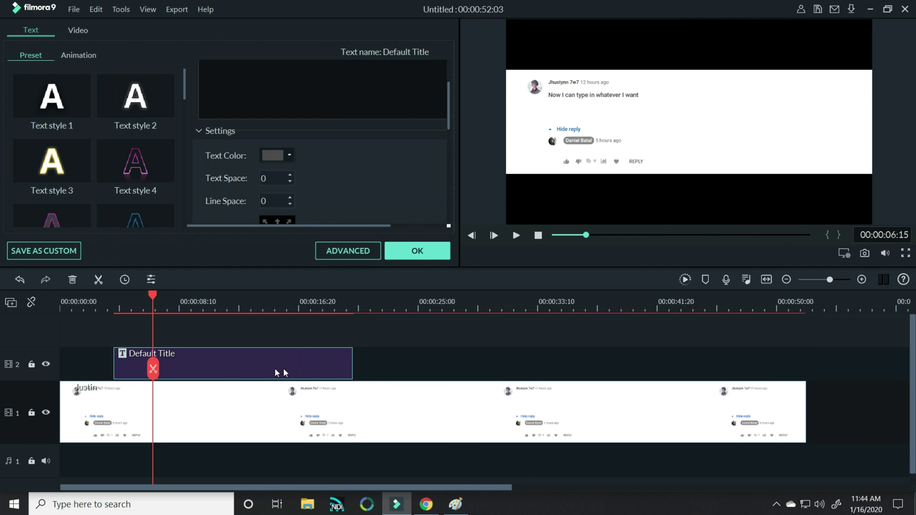
click(345, 251)
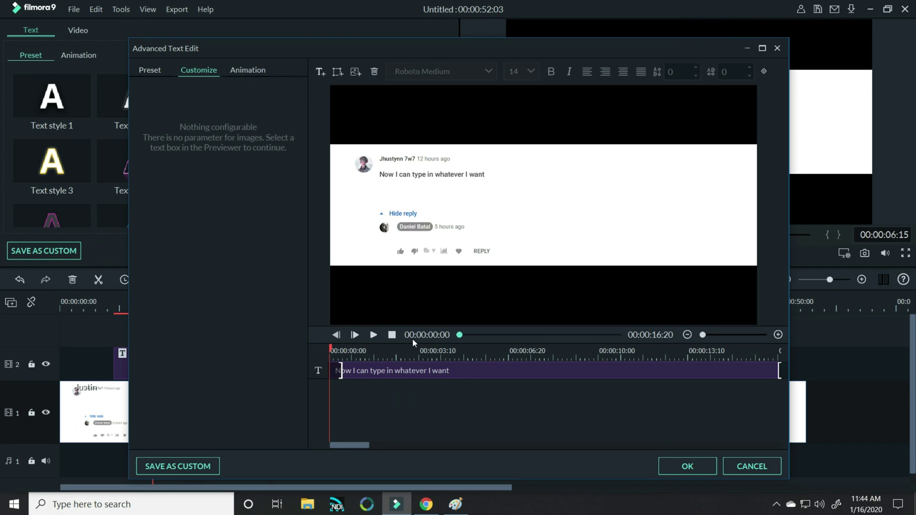
click(373, 335)
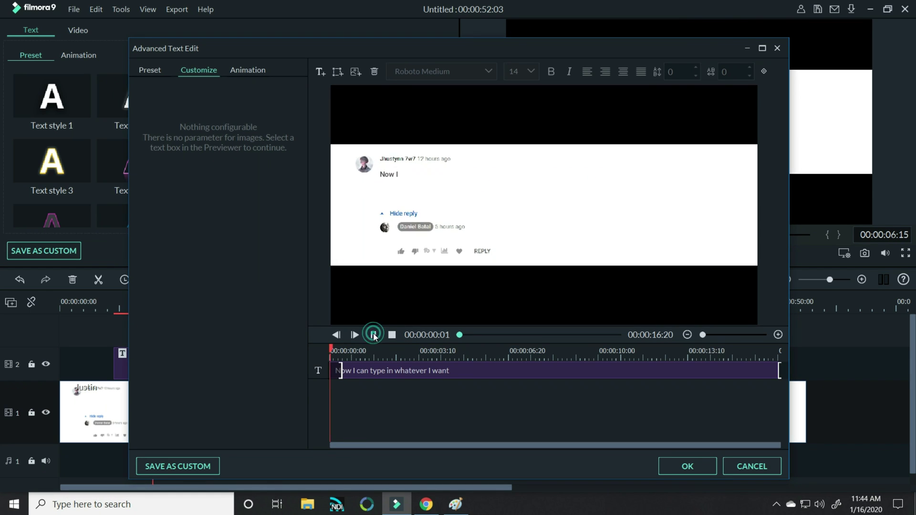
click(340, 370)
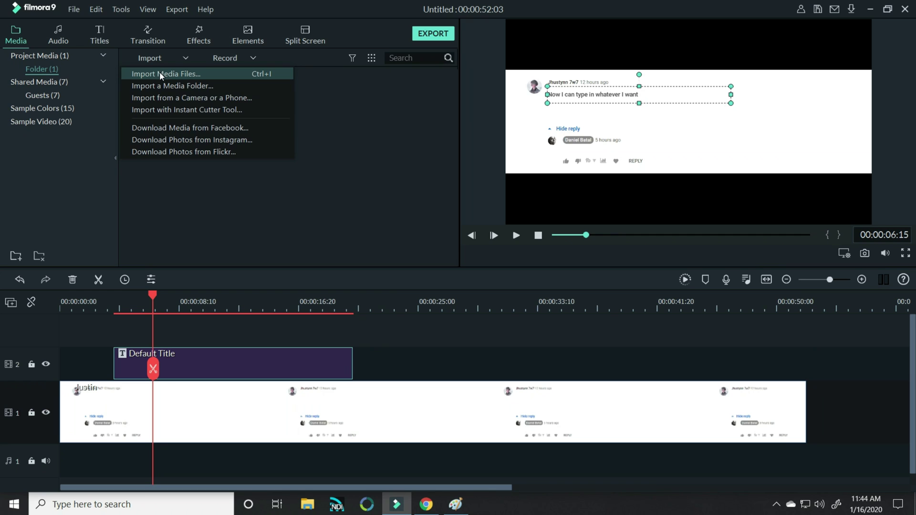
Import the 'Text Type voice over' audio onto audio track 1 under the title and play to check alignment
click(159, 74)
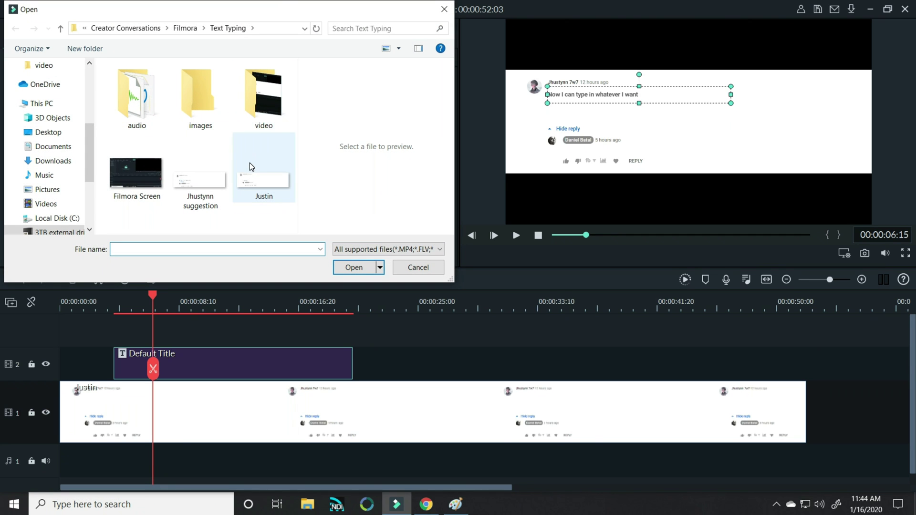
double_click(157, 102)
double_click(157, 97)
drag(251, 108, 113, 461)
click(516, 235)
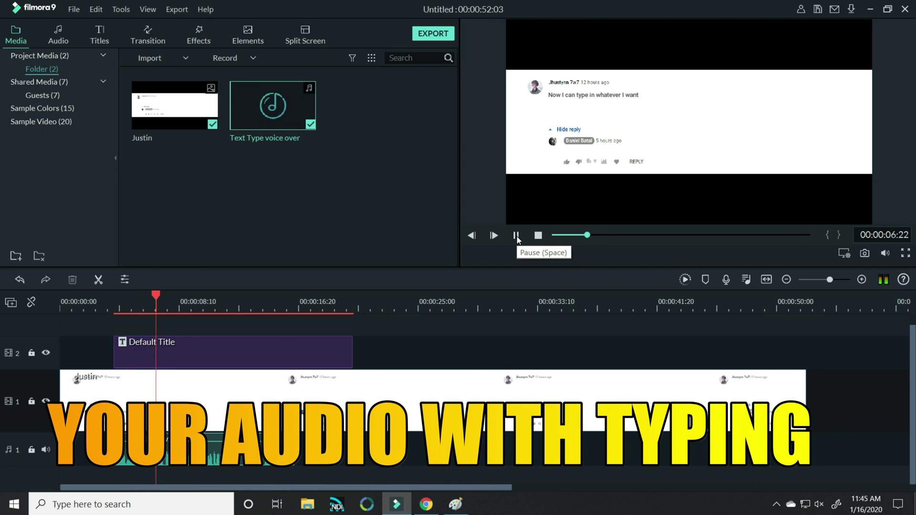
click(516, 235)
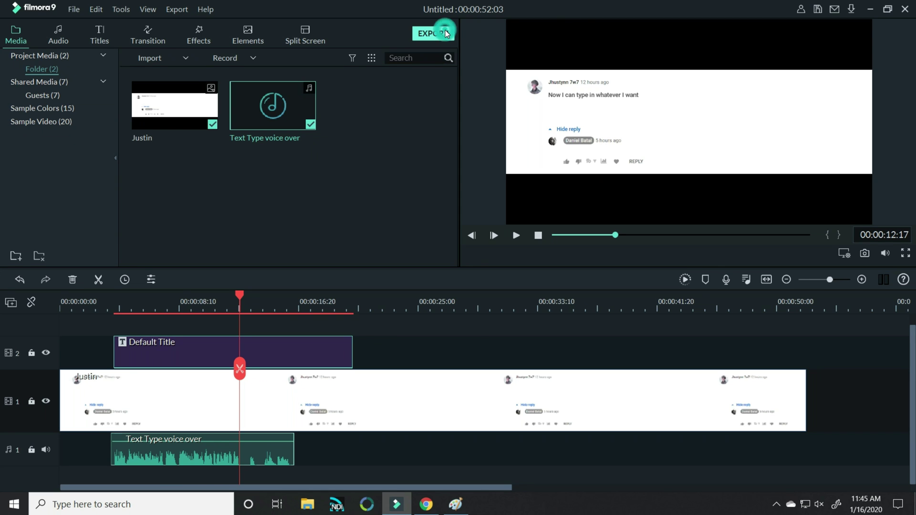
Open the Export window, which shows HEVC at 1920x1080, 30 fps, named 'My Video'
click(446, 34)
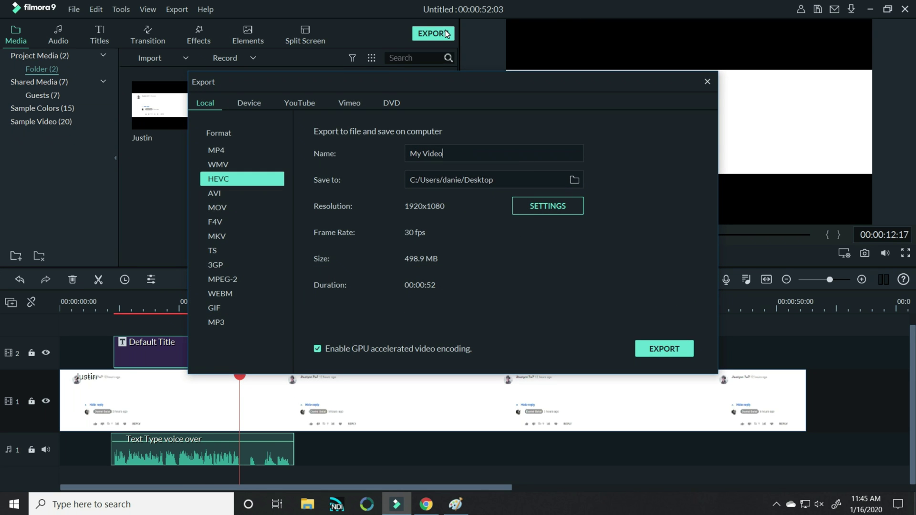